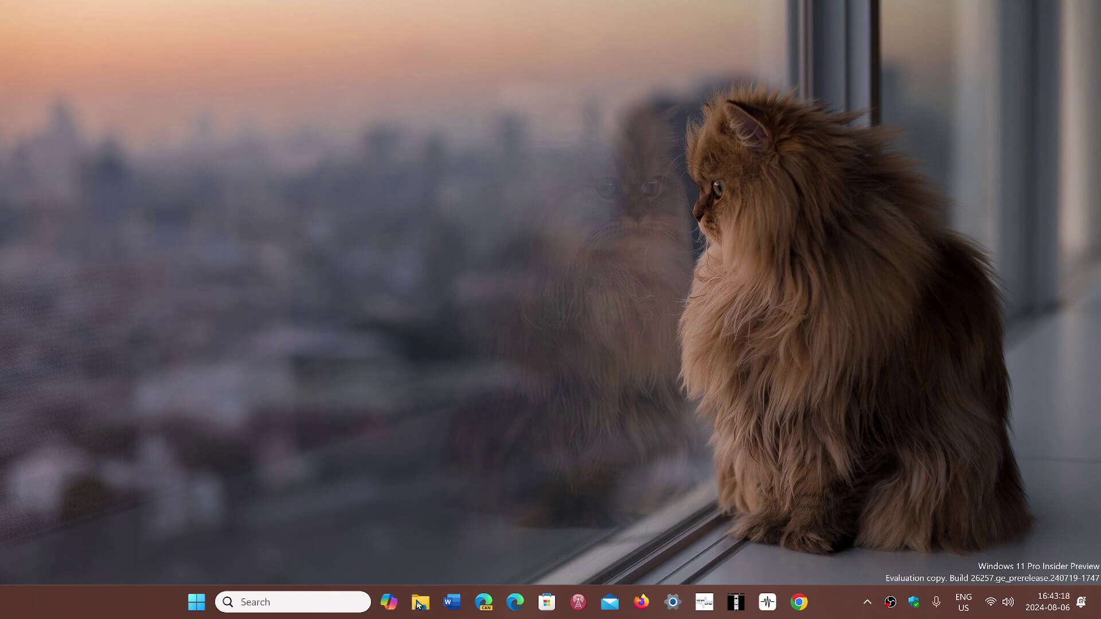
Open the Documents folder in File Explorer, then close the window
left_click(421, 602)
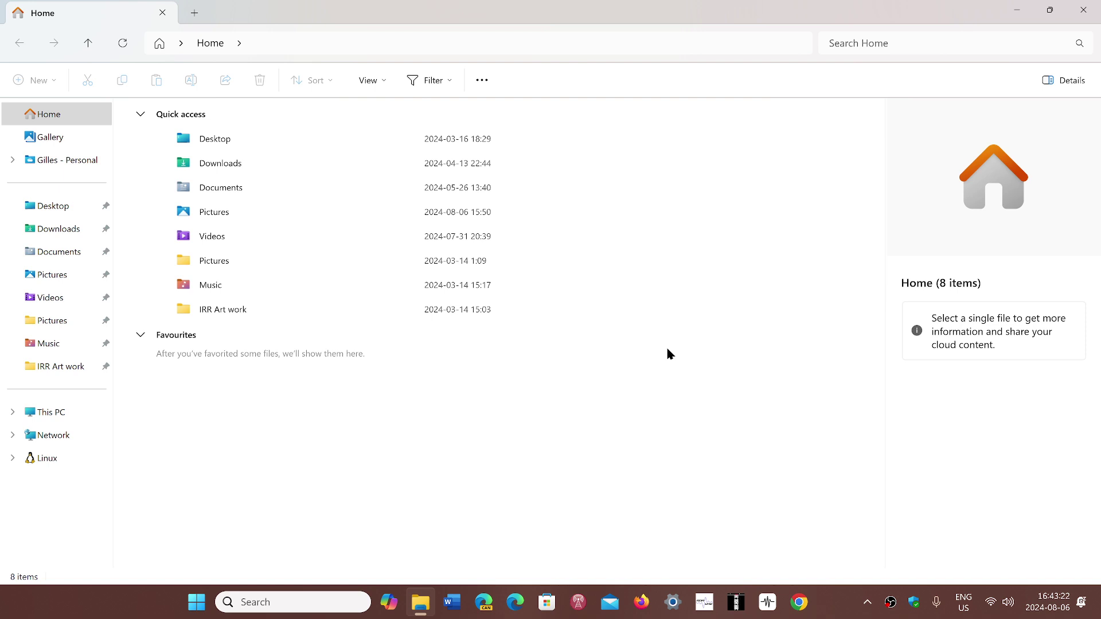
double_click(232, 189)
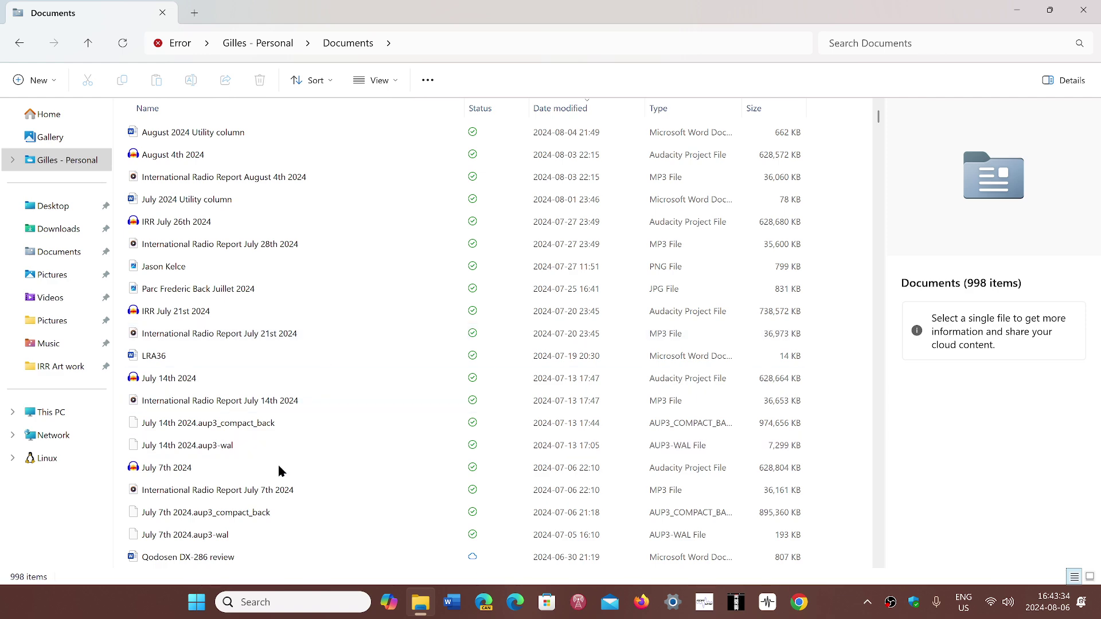
left_click(1083, 10)
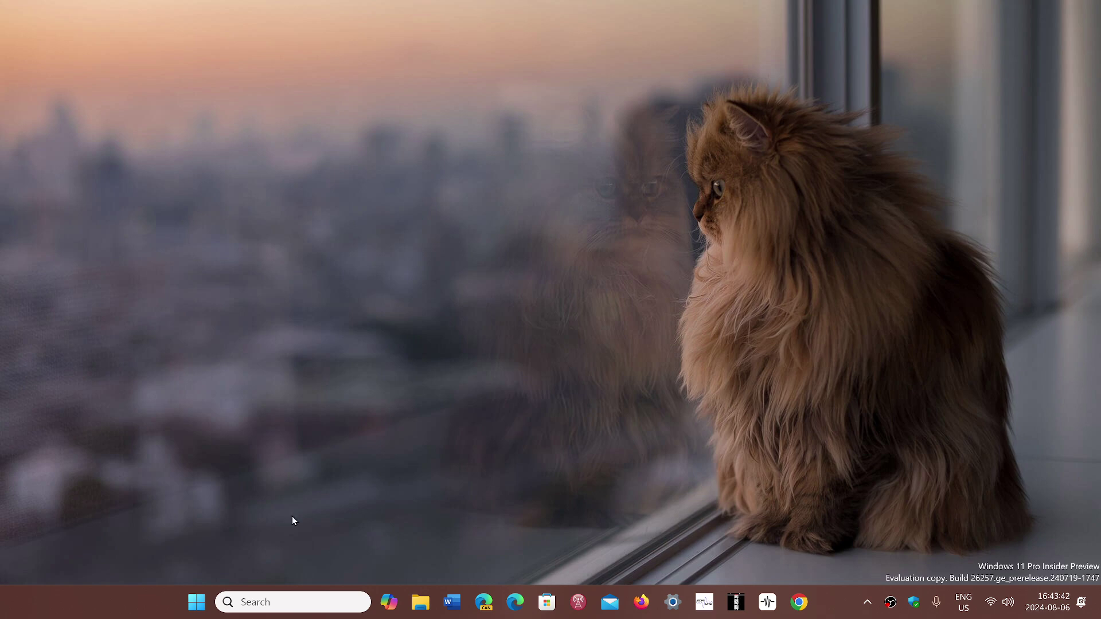
Go to the For developers page under System in Settings
left_click(197, 603)
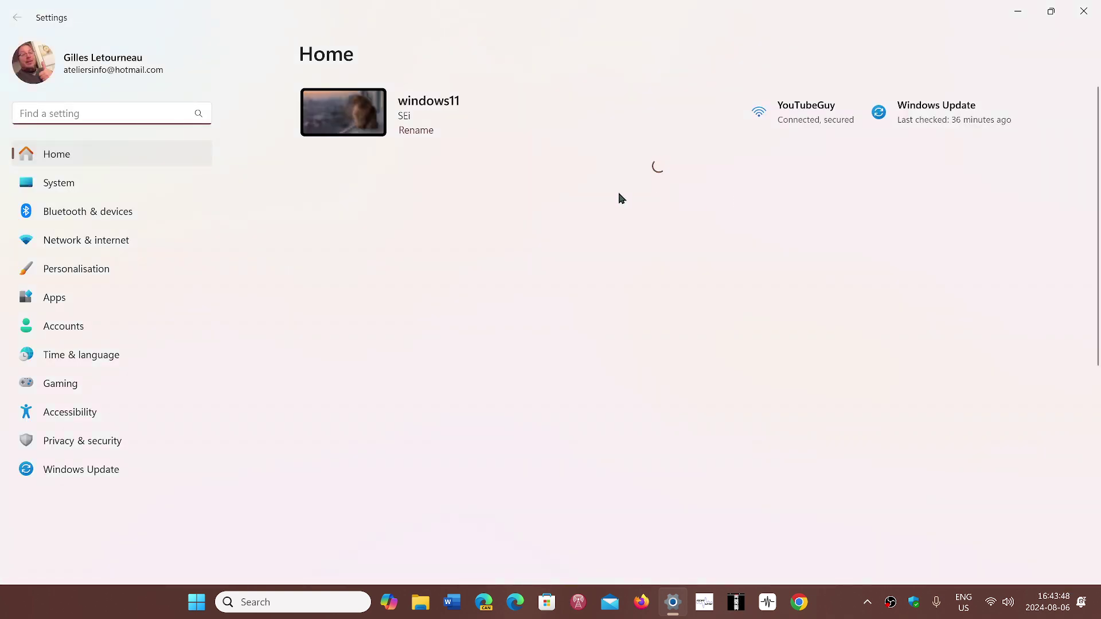
left_click(138, 183)
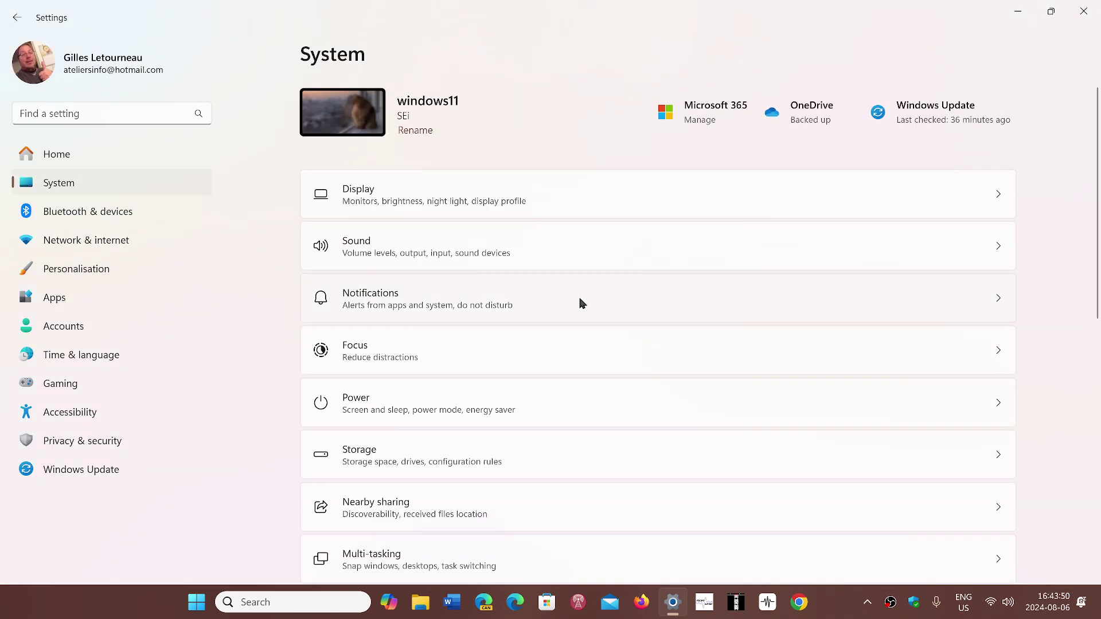
scroll(578, 295, "down", 3)
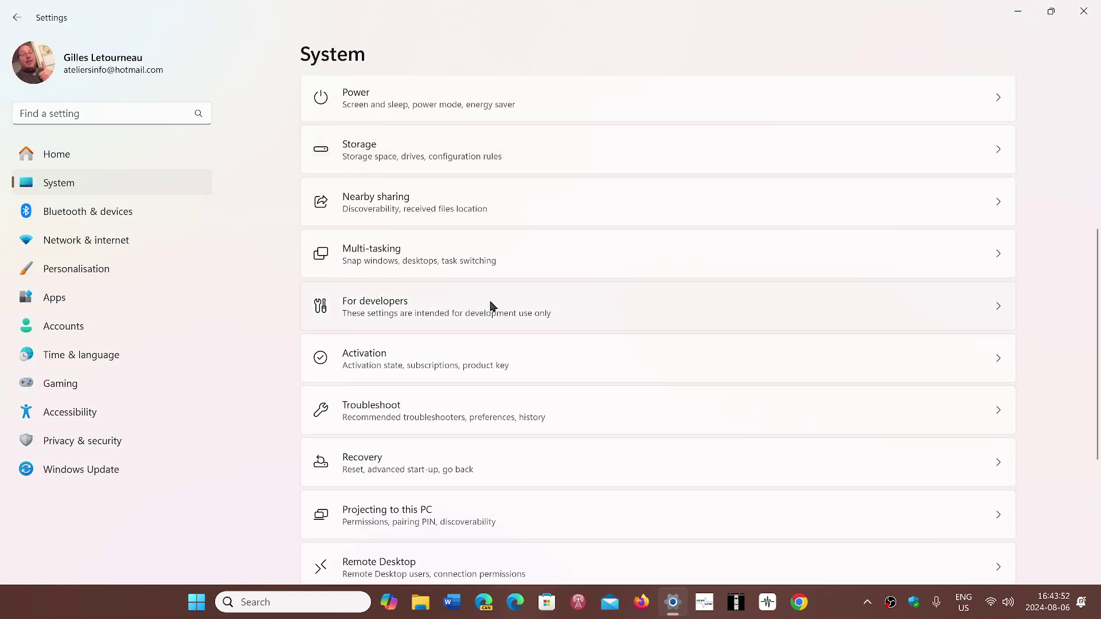
left_click(481, 316)
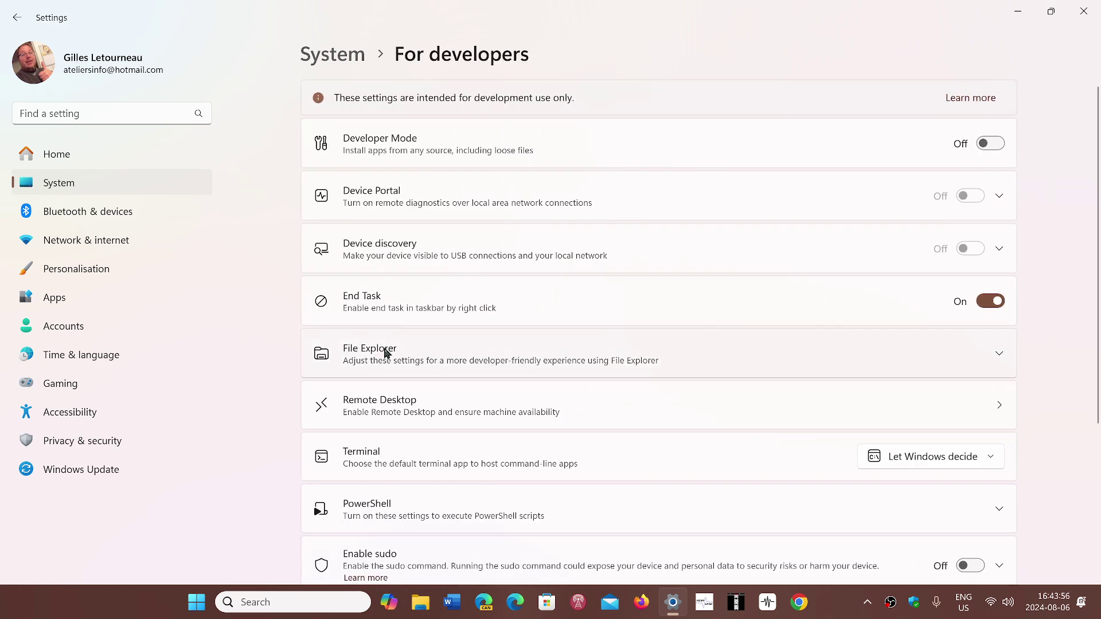
Turn on Show file extensions under the File Explorer developer options and close Settings
left_click(407, 357)
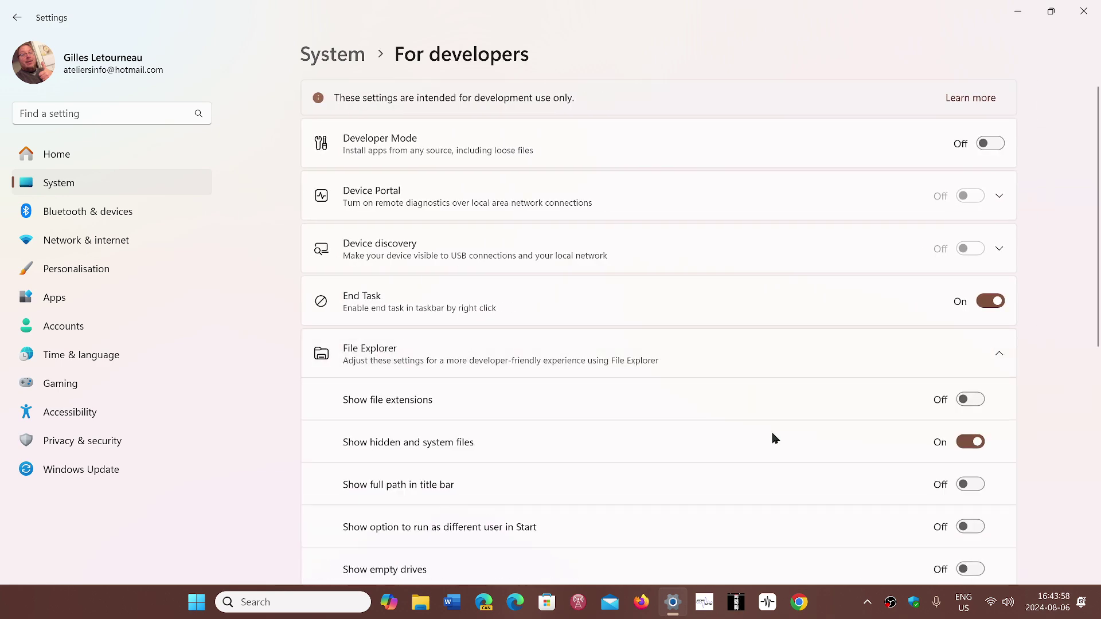
left_click(971, 399)
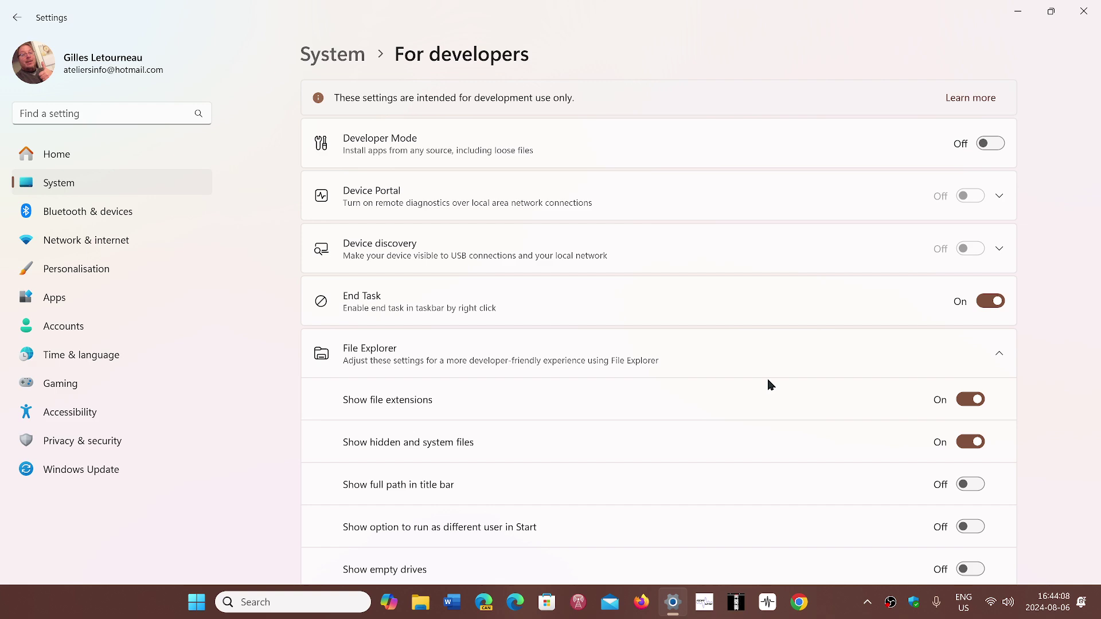
left_click(1083, 11)
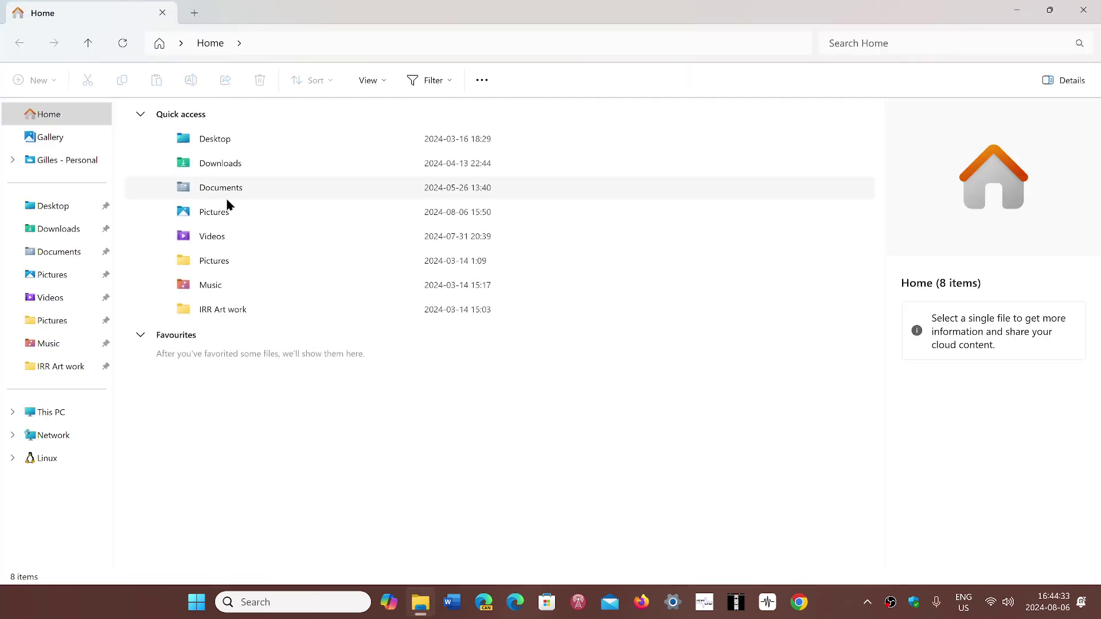
Check that Documents files show extensions like .docx, .aup3 and .mp3, then close File Explorer
double_click(237, 189)
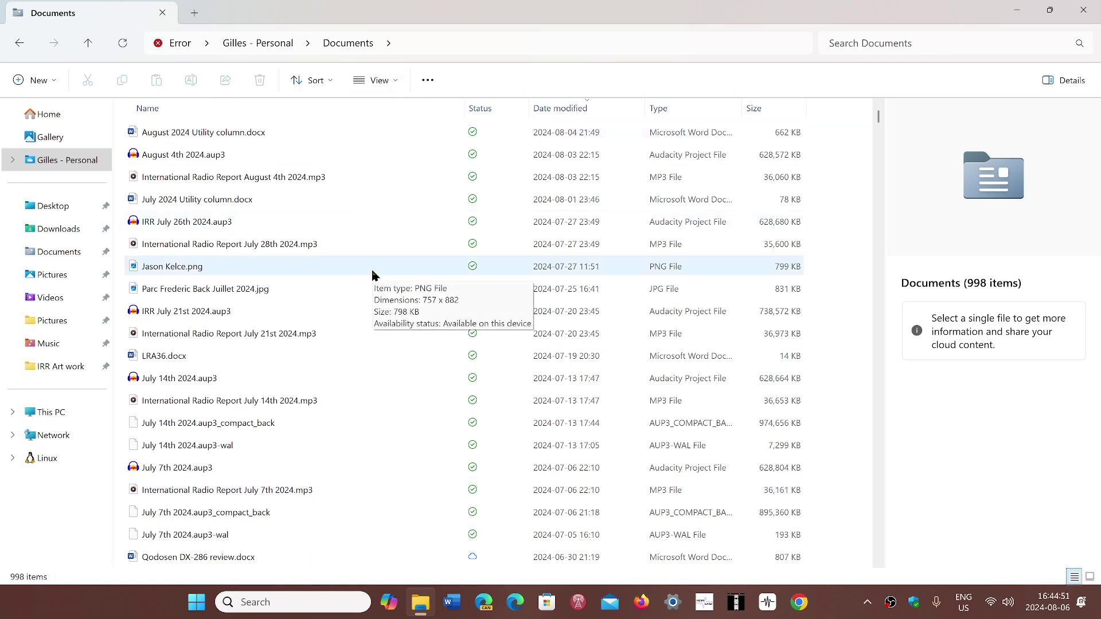
left_click(1082, 9)
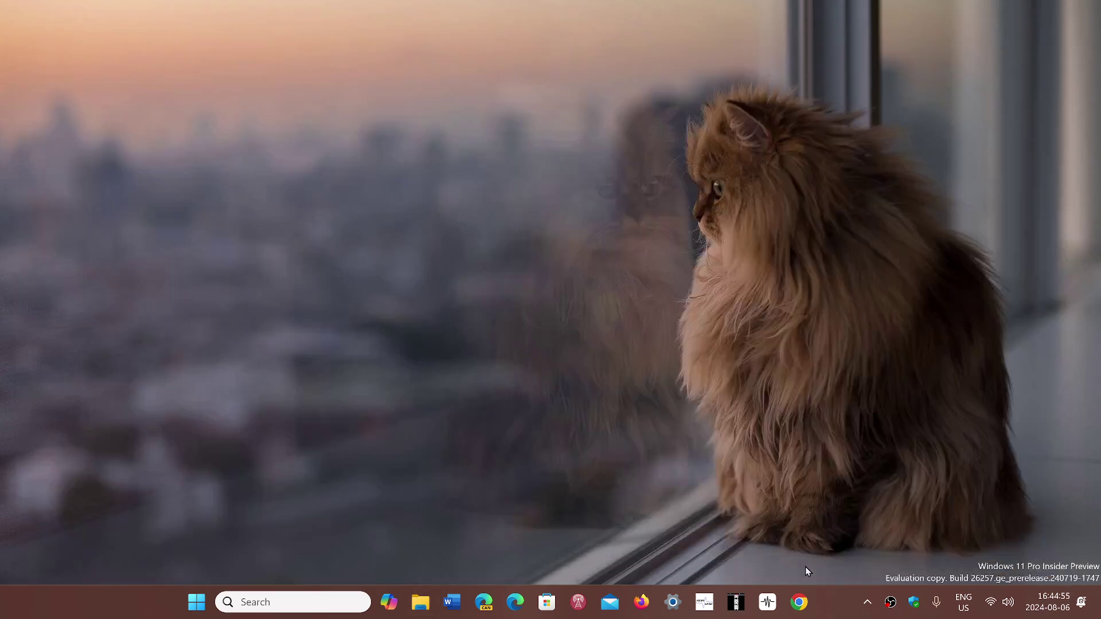